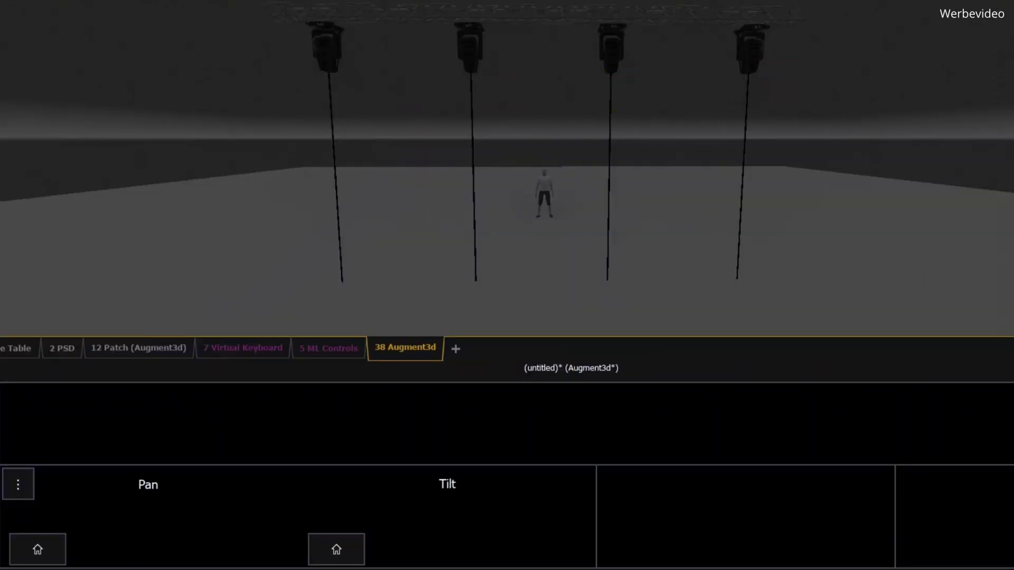
Step: Bring the first moving light to full and aim it at the figure with pan about -41° and tilt about 54°
click(327, 48)
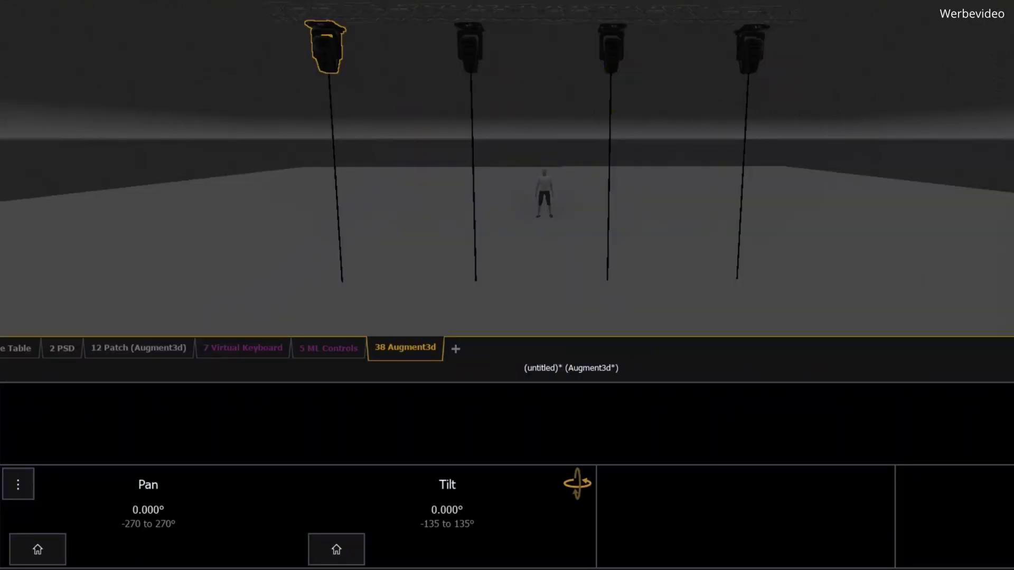
key(f)
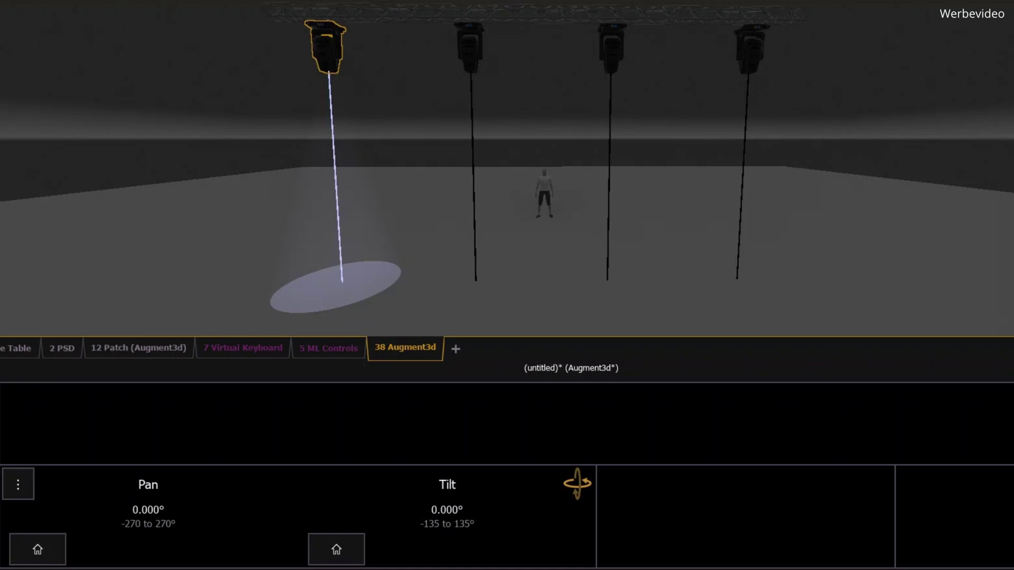
scroll(447, 510, up, 20)
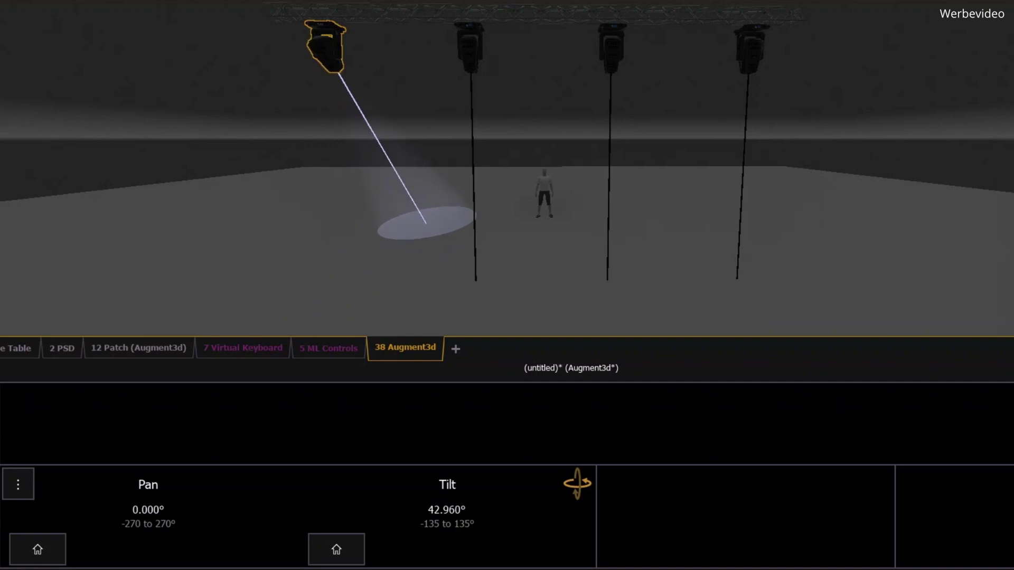
scroll(448, 510, up, 3)
scroll(148, 509, down, 11)
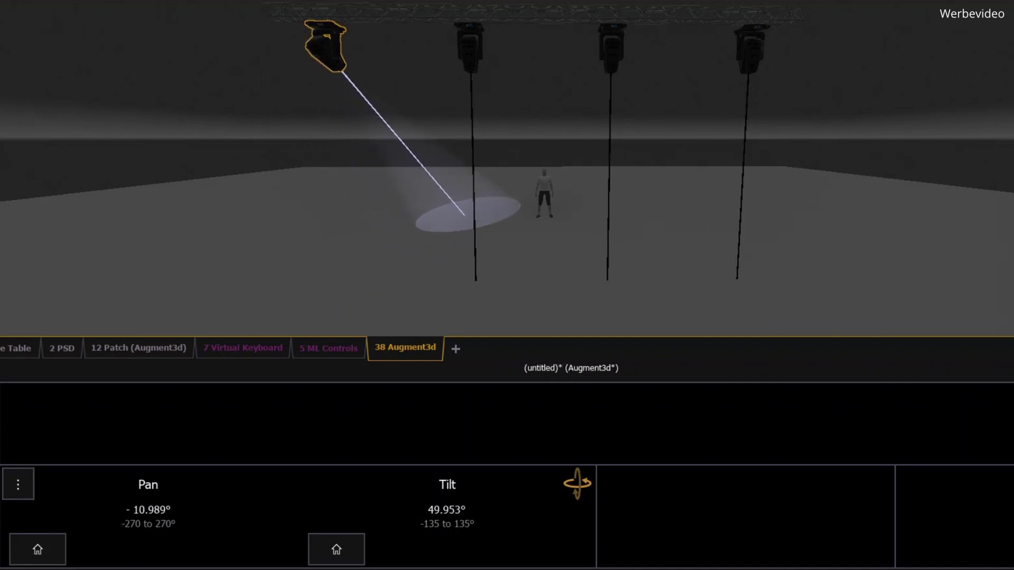
scroll(148, 510, down, 3)
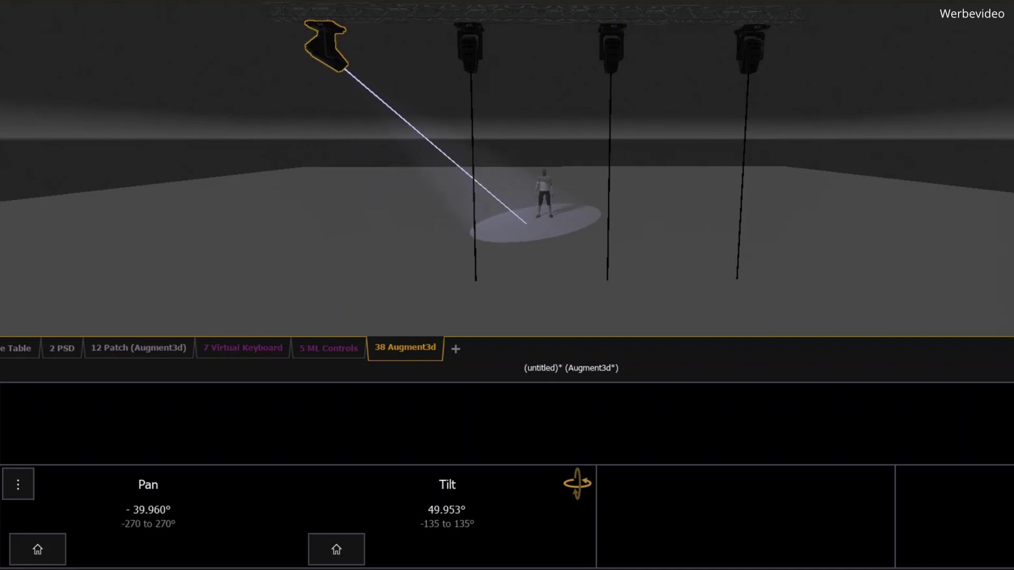
scroll(447, 509, up, 2)
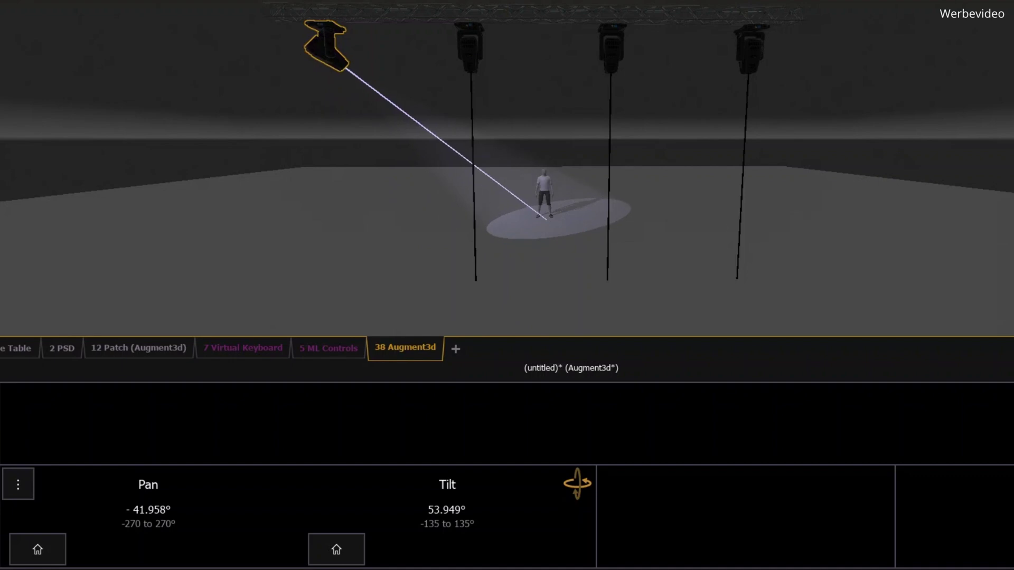
scroll(148, 510, up, 1)
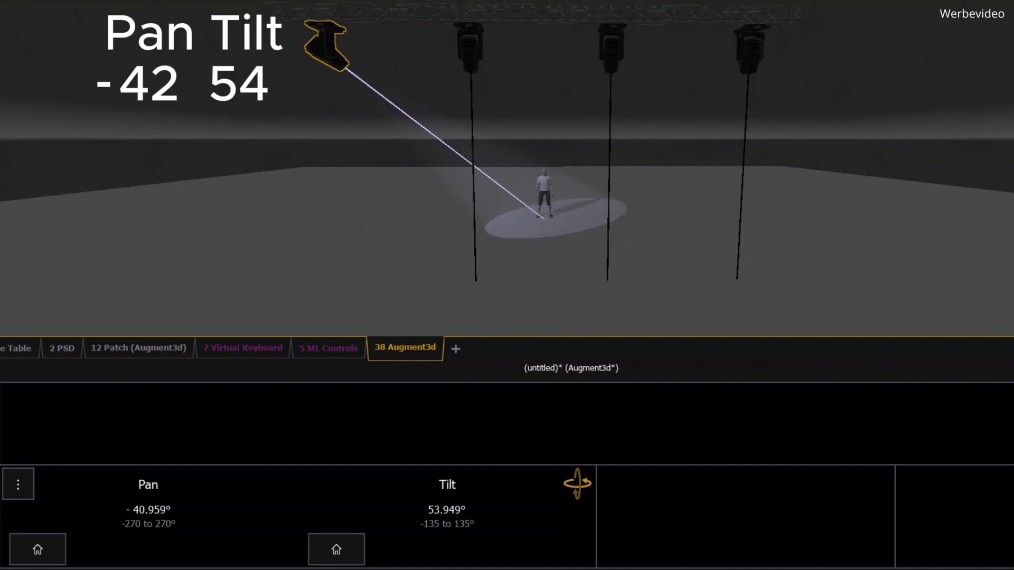
Step: Bring the second moving light to full, tilt it to about 47° and pan it in the negative direction towards the figure
click(469, 49)
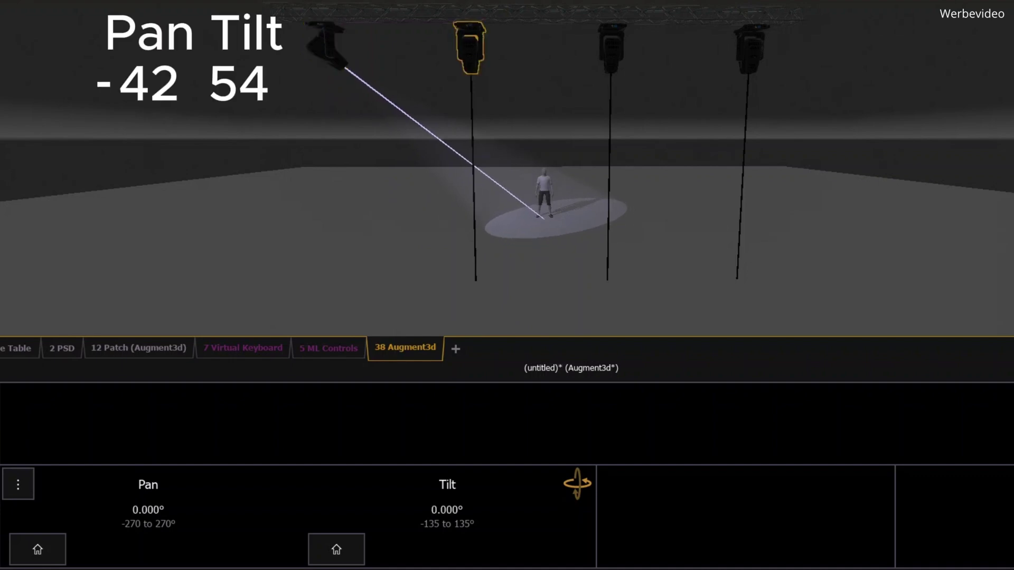
key(f)
key(f)
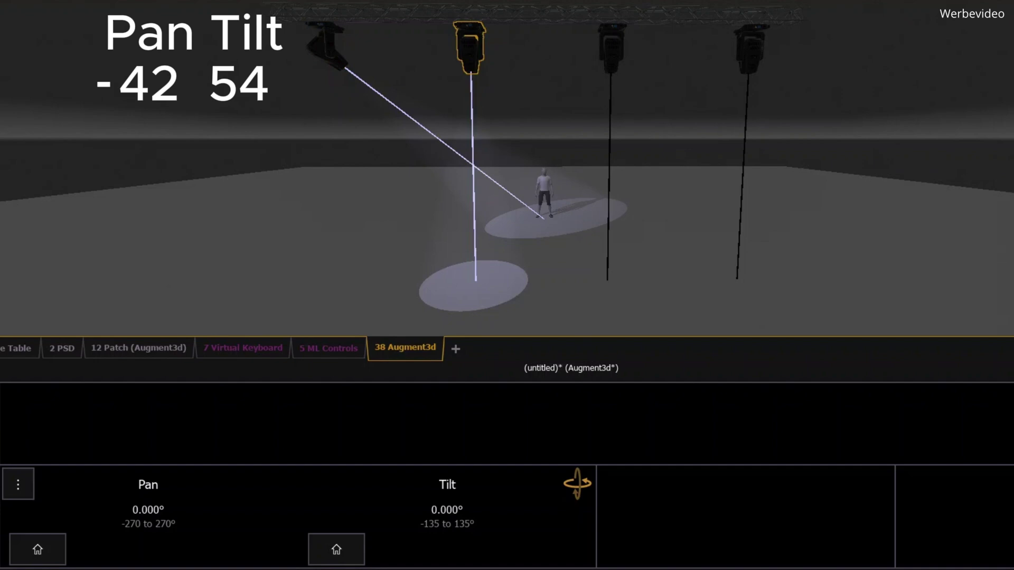
scroll(447, 510, up, 20)
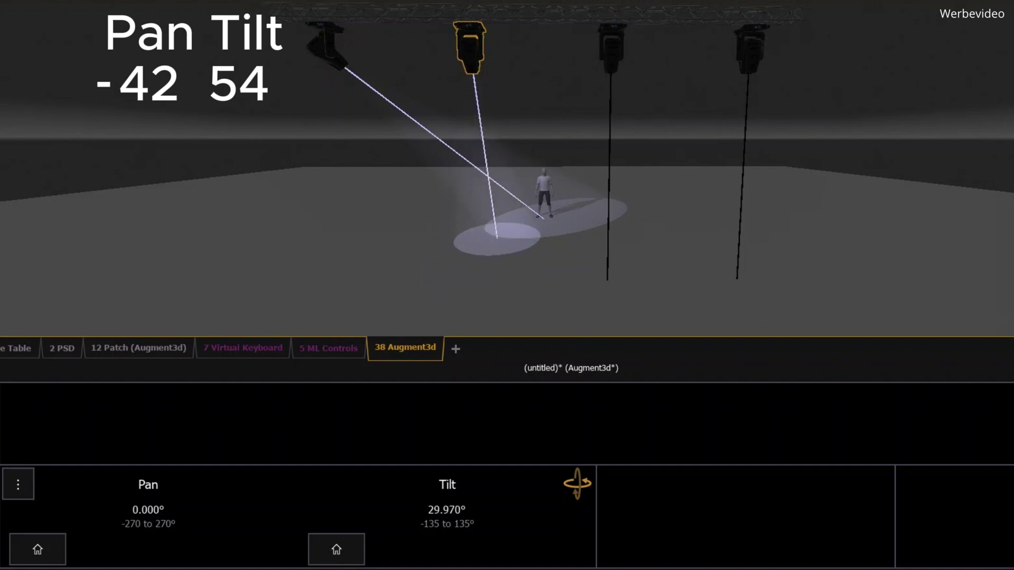
scroll(447, 510, up, 4)
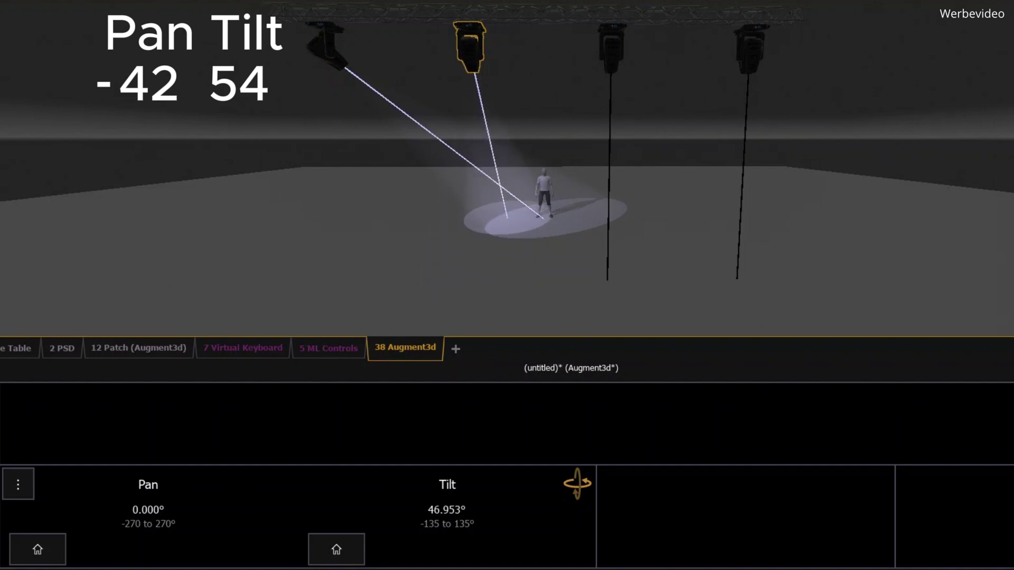
scroll(148, 509, down, 16)
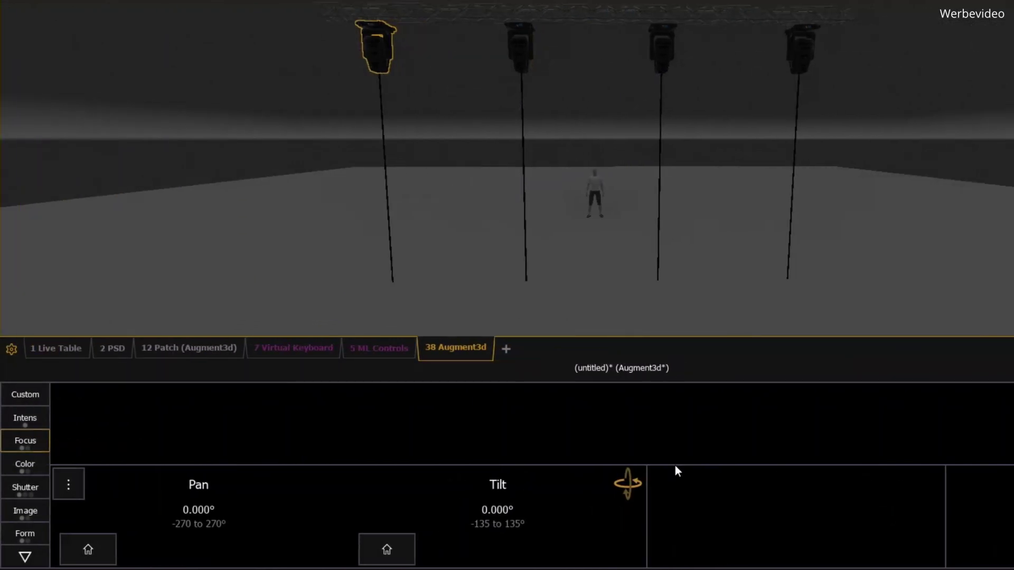
Step: Show the XYZ focus parameters for the first moving light and set its Y Focus to 5 and X Focus to 0
click(29, 437)
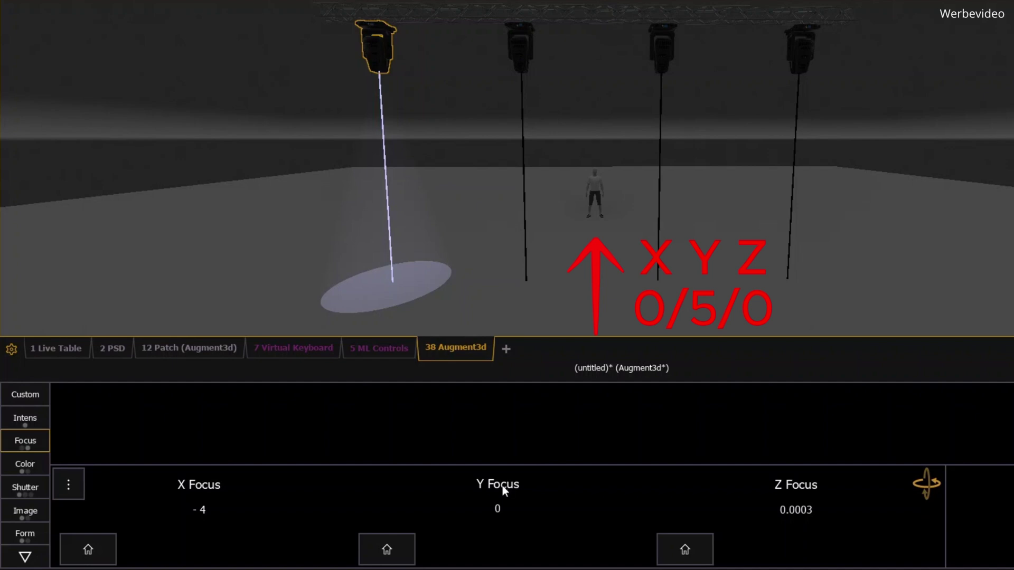
scroll(502, 486, up, 5)
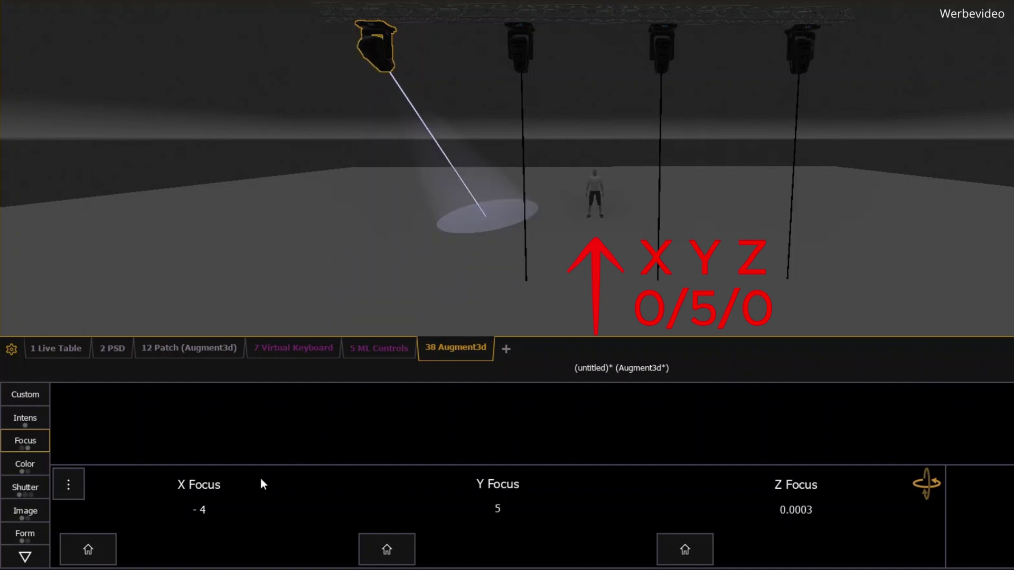
scroll(195, 484, up, 4)
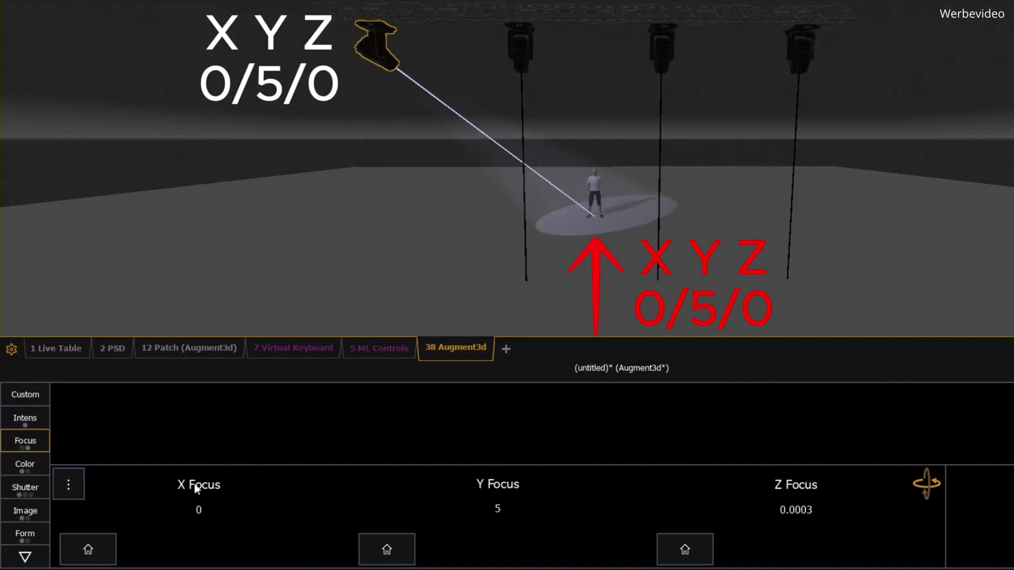
Step: Bring channel 2 to full and set its Y Focus to 5 and X Focus to 0
text(2)
key(Return)
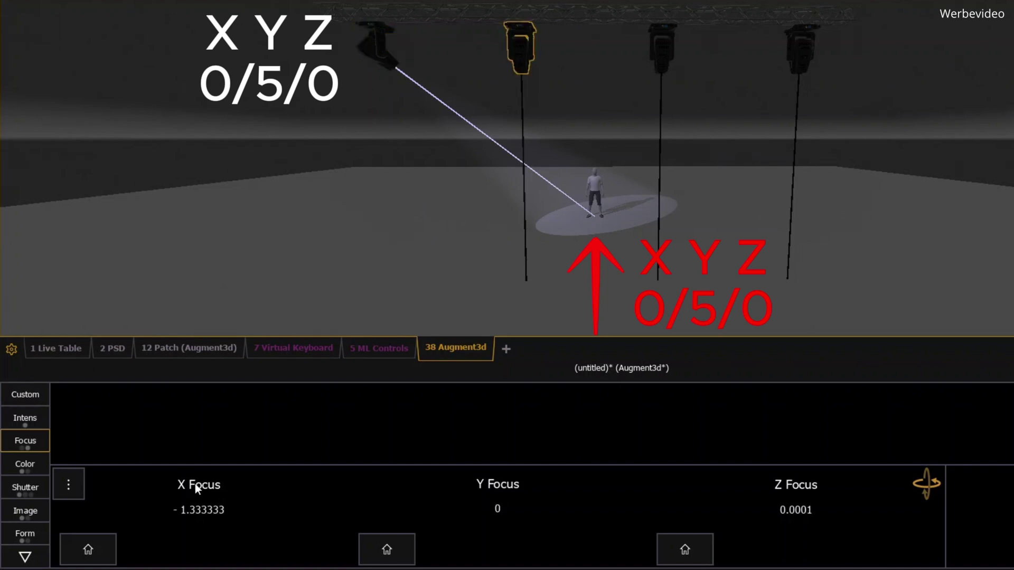
key(f)
key(Return)
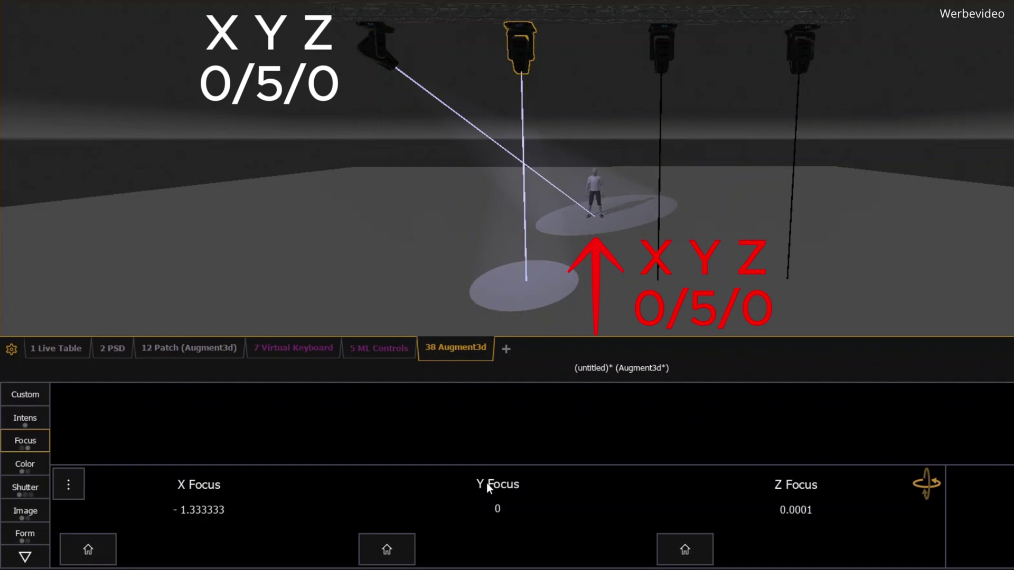
text(5)
key(Return)
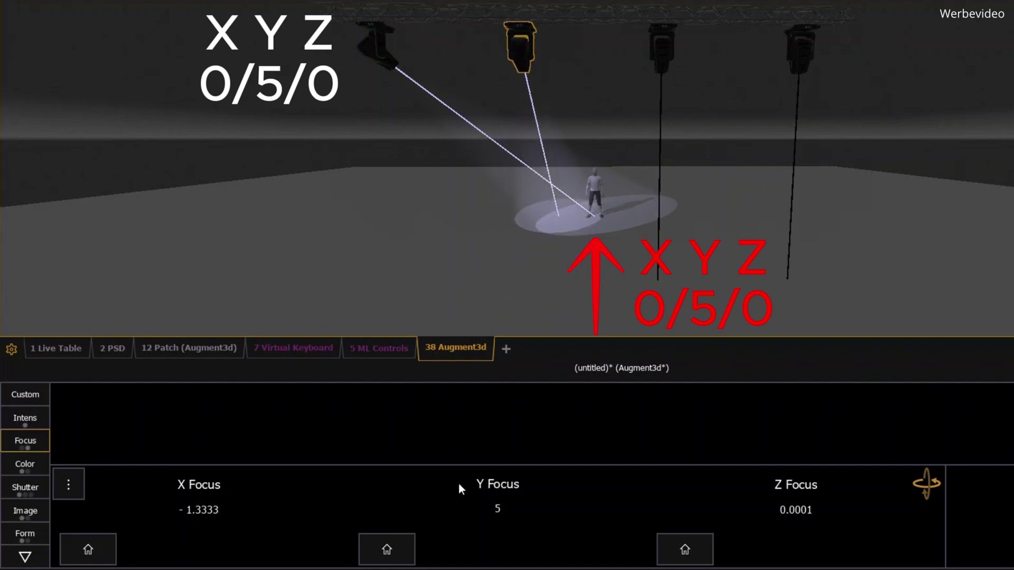
click(195, 487)
text(0)
key(Return)
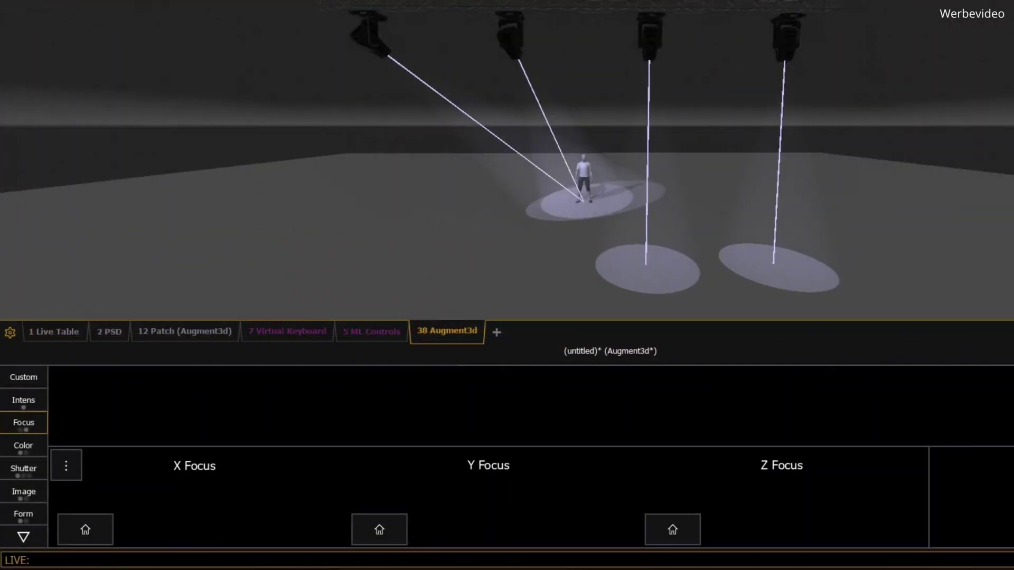
Step: Copy the X Focus, Y Focus and Z Focus values of channel 2 to channels 3 and 4
text(2)
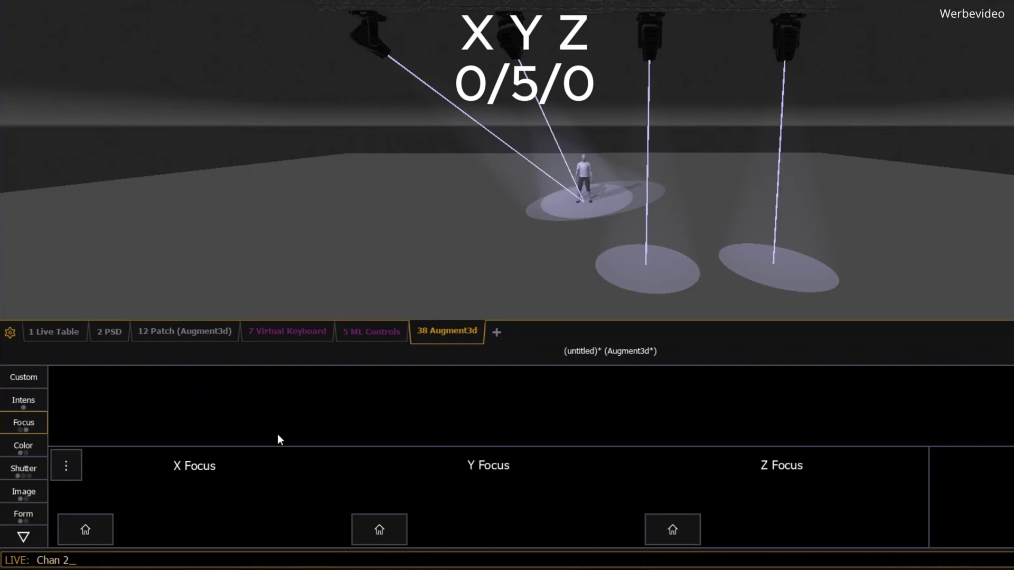
click(190, 468)
click(496, 467)
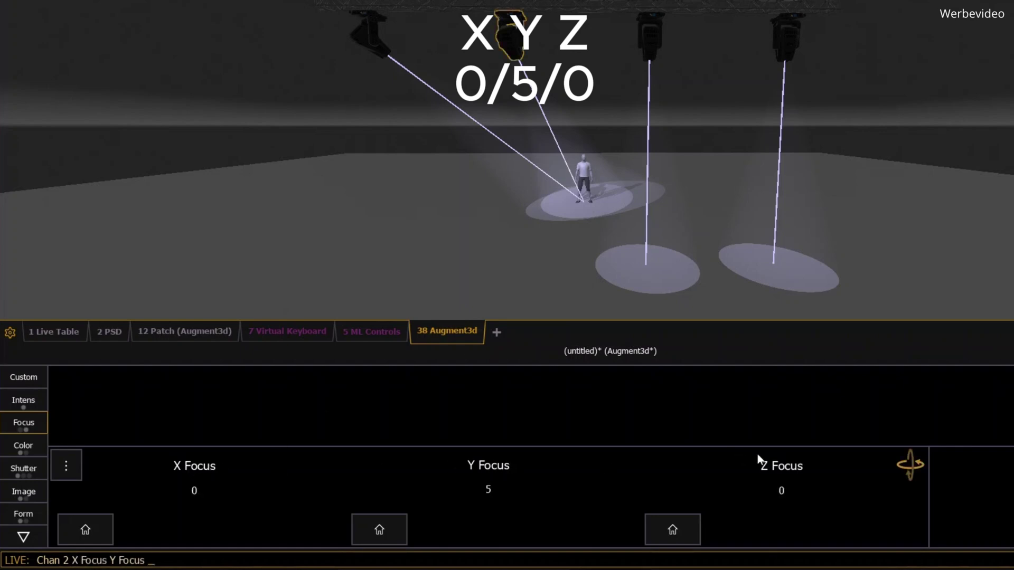
click(779, 466)
text(q3+4)
key(Return)
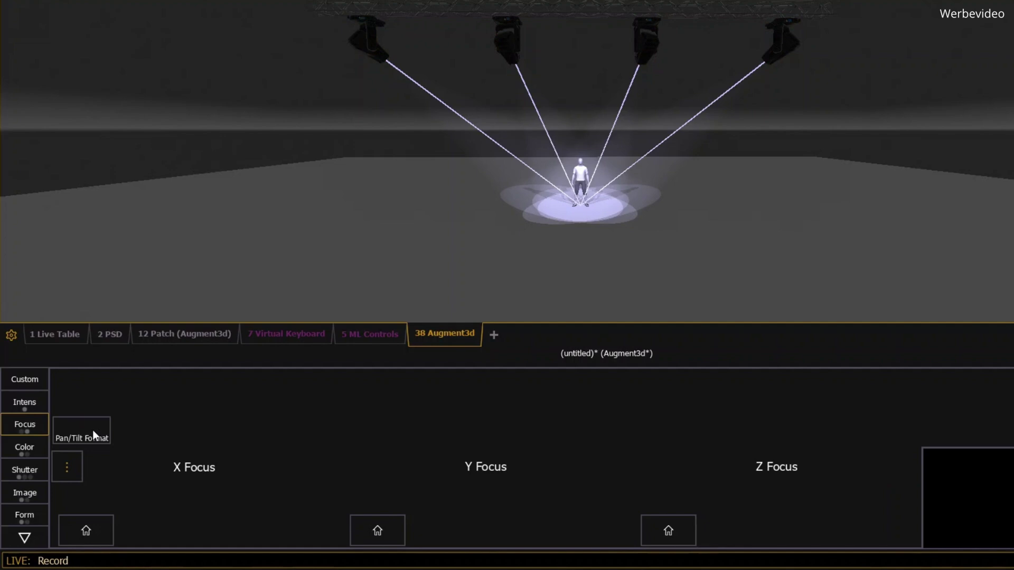
Step: Select channels 1 thru 4 and switch their Pan/Tilt Format to XYZ
key(1)
key(Return)
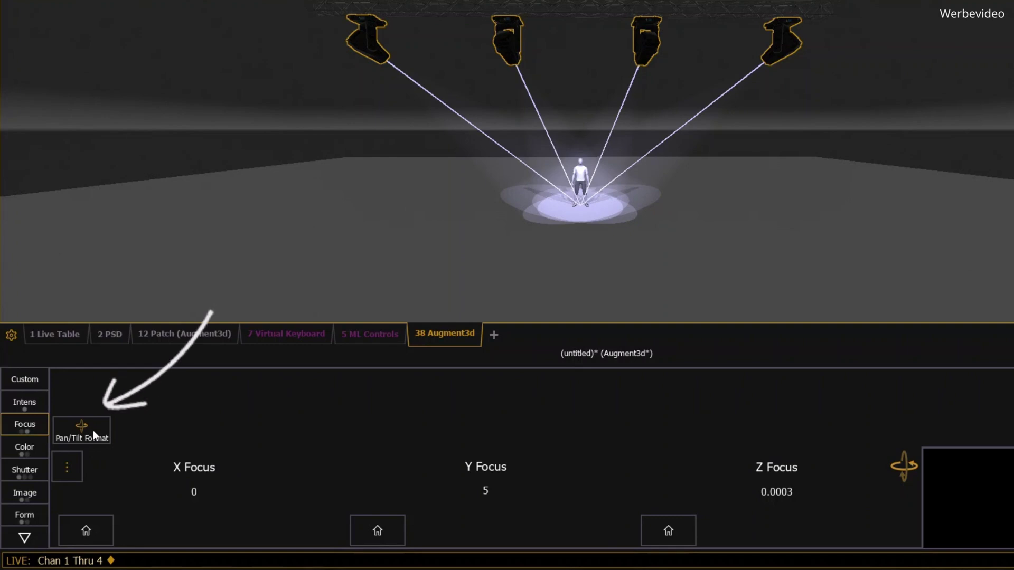
click(93, 430)
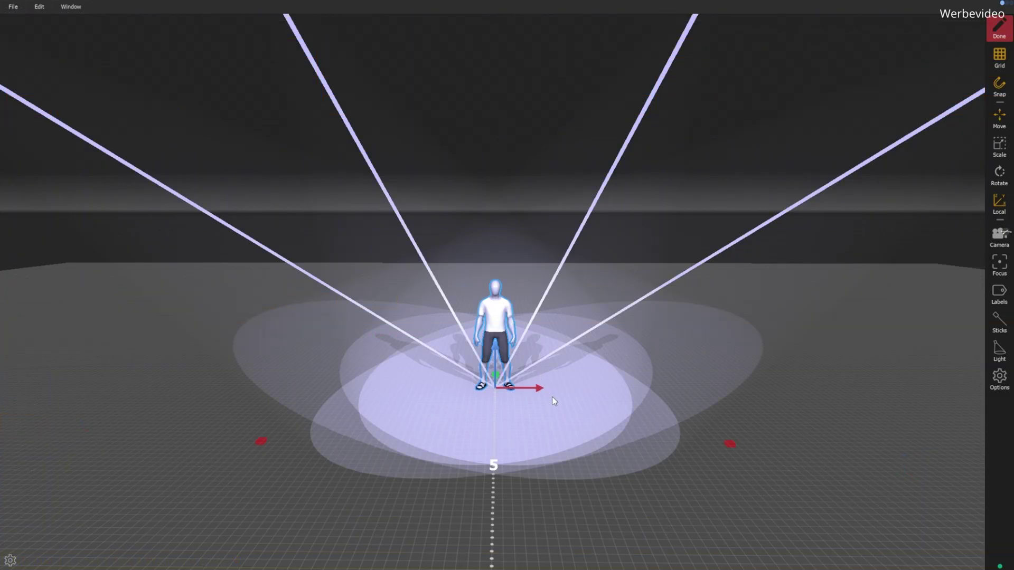
Step: Move the human figure sideways along the X axis and increase the X Focus of channels 1 thru 4 by 1
drag(532, 391, 565, 394)
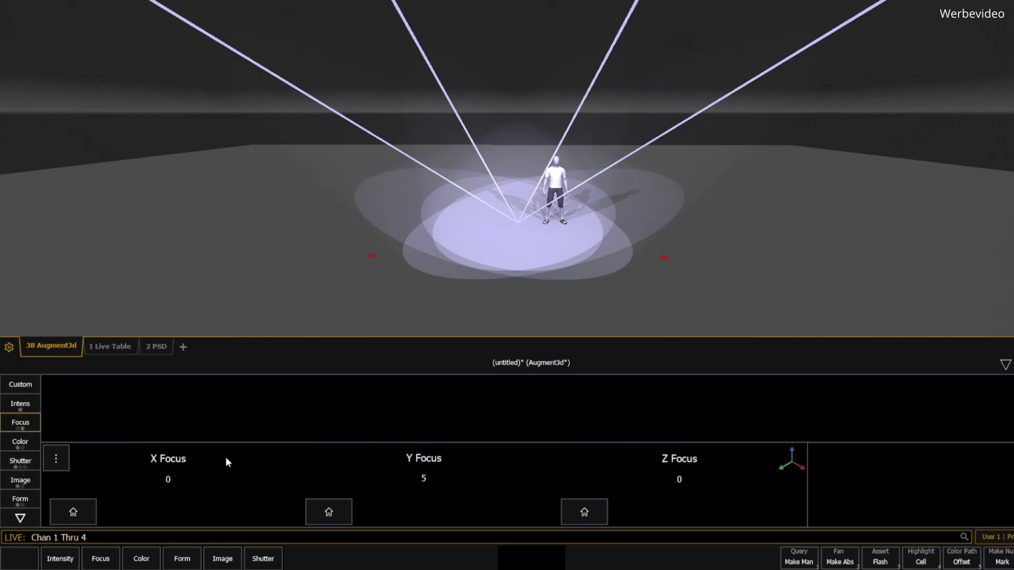
click(170, 460)
text(+ 1)
key(Return)
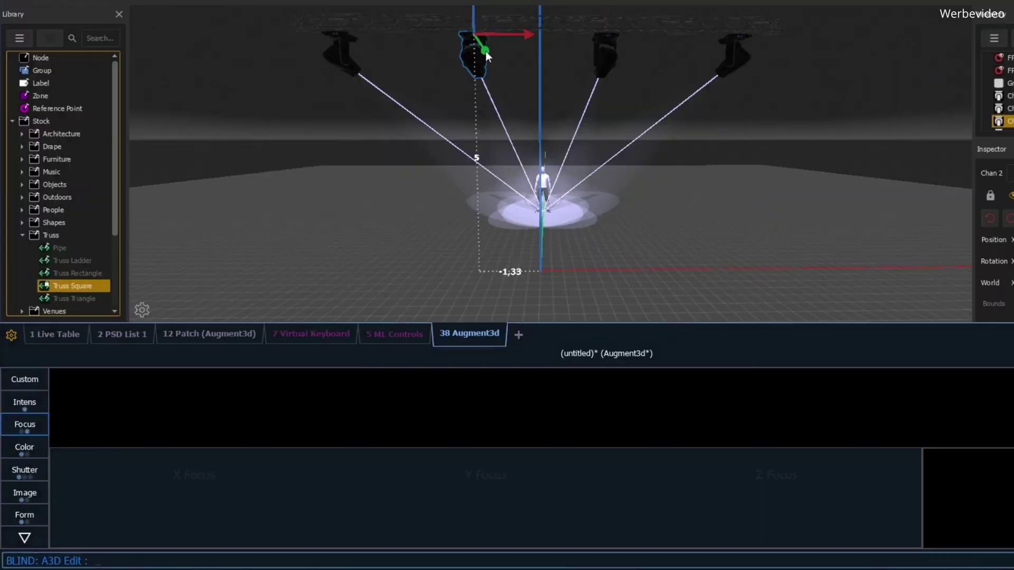
Step: Move the second truss forward along the Y axis and line up channels 2 and 3 with it at about Y 2.09
drag(486, 51, 585, 222)
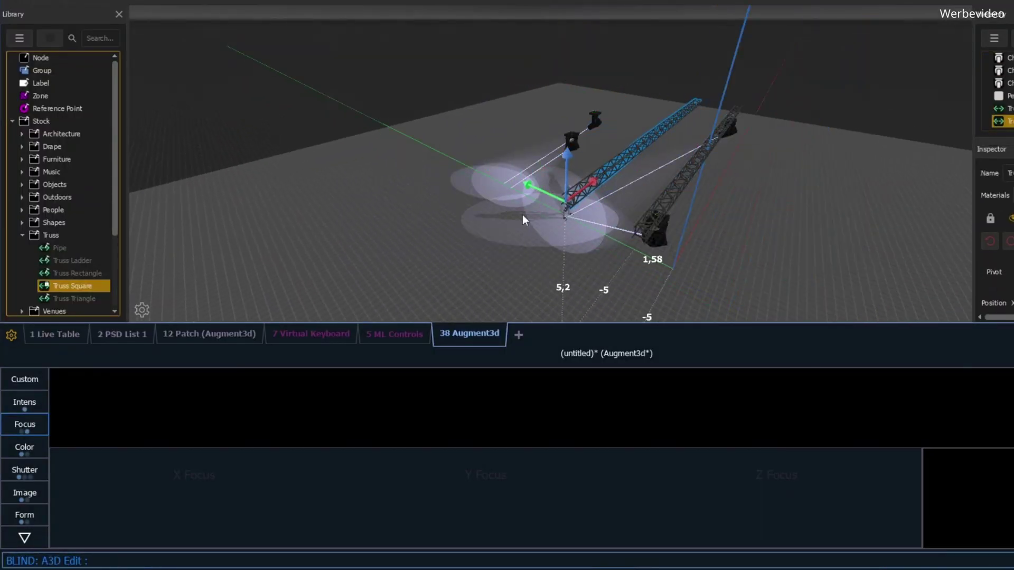
mouse_move(522, 214)
mouse_down()
mouse_move(510, 218)
mouse_move(527, 205)
mouse_up()
click(572, 141)
ctrl+click(595, 120)
drag(547, 110, 585, 136)
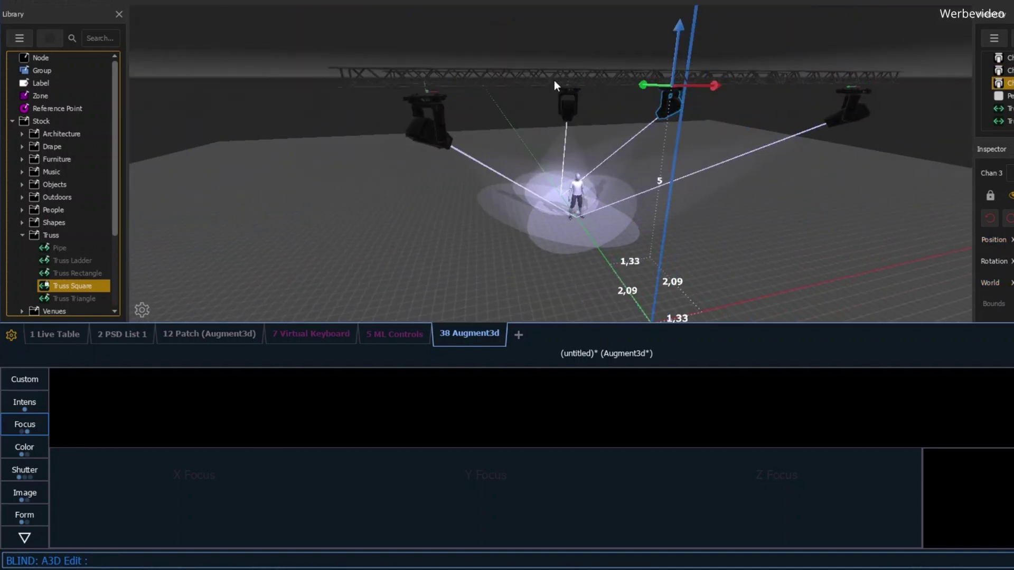
Step: Turn channels 4 and 1 upside down and raise them onto the top of their truss, channel 1 to a height of about 5.28
click(851, 103)
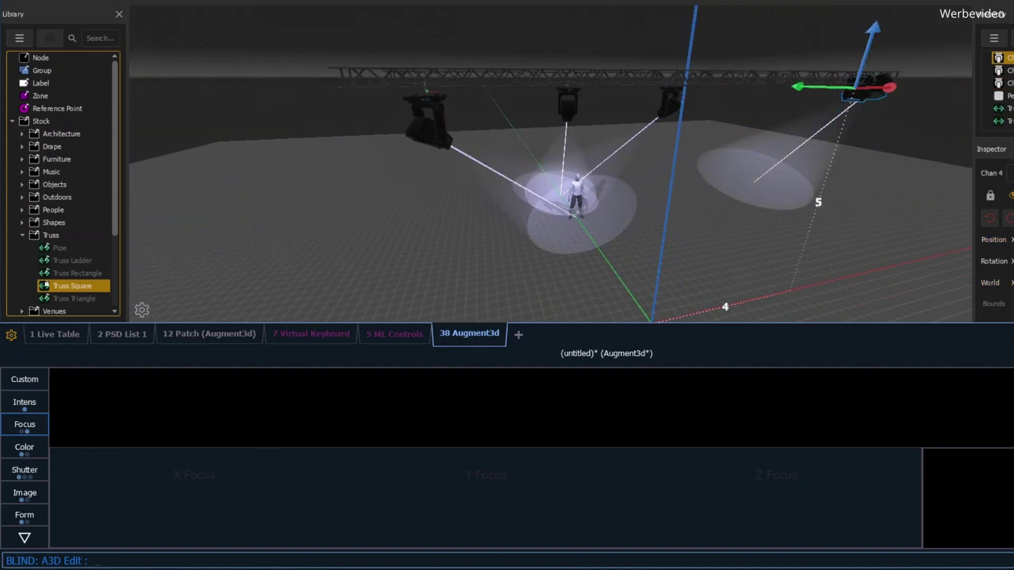
drag(881, 27, 881, 14)
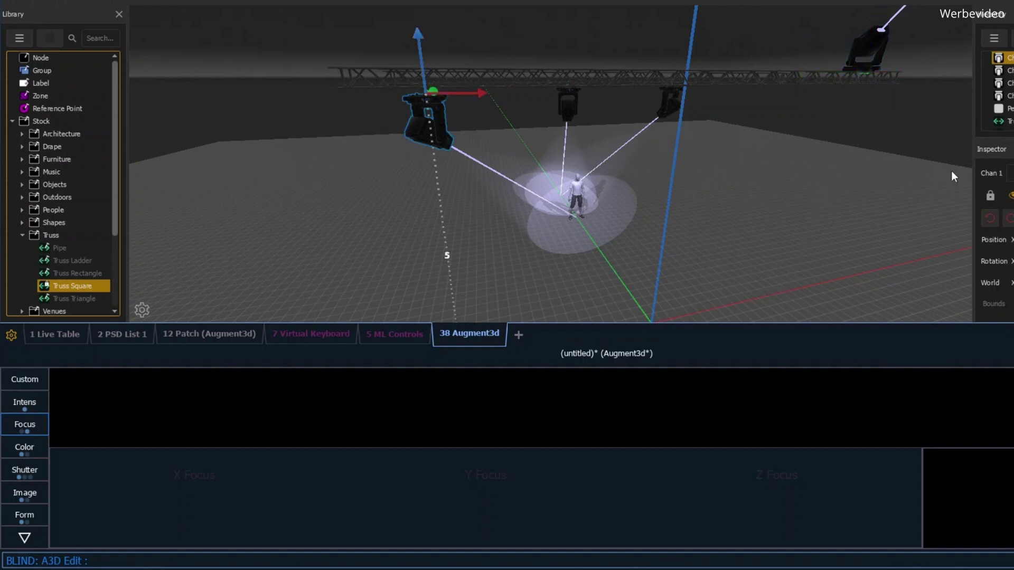
click(991, 219)
drag(417, 39, 420, 18)
right_drag(792, 182, 751, 142)
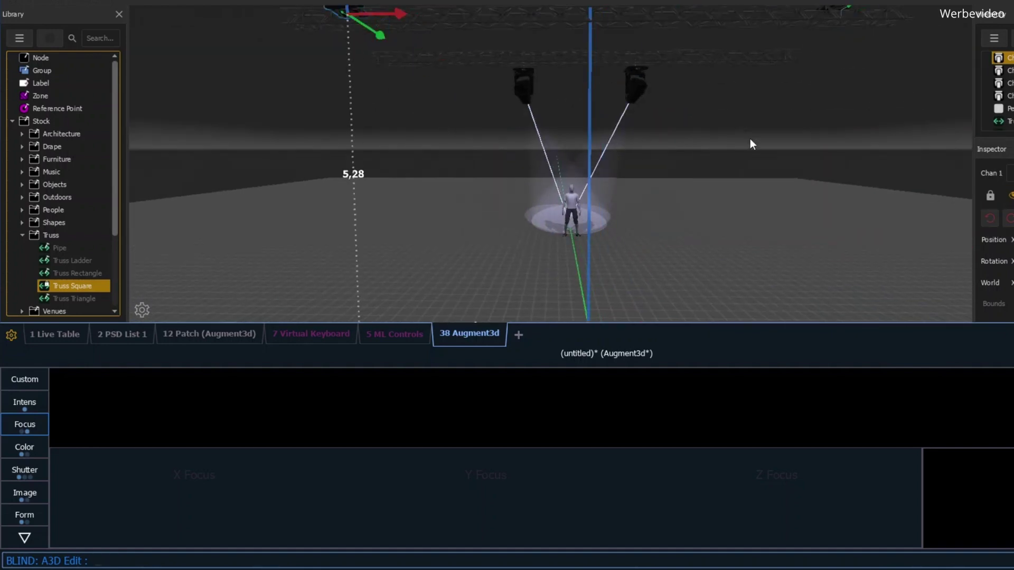
scroll(750, 142, down, 2)
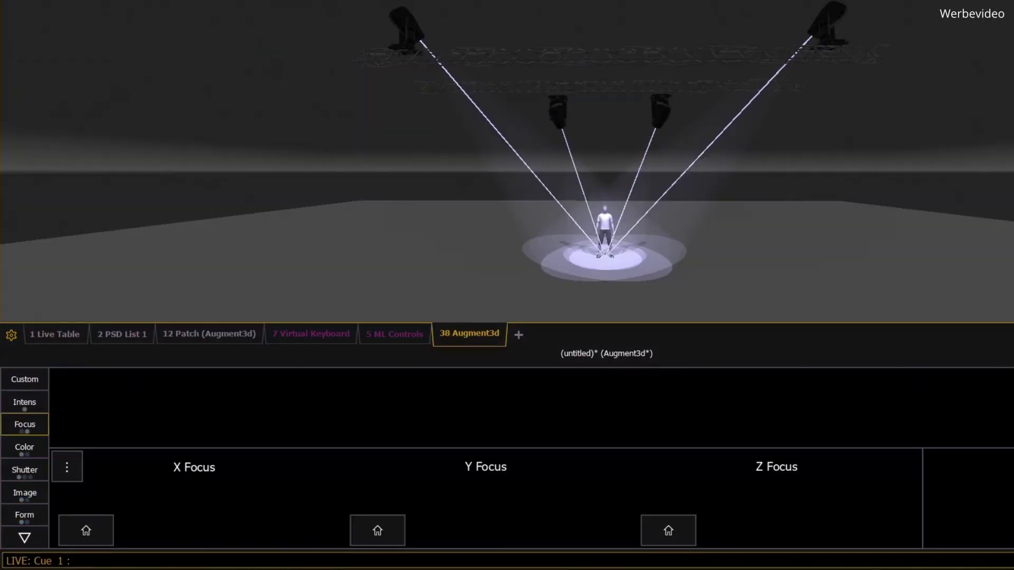
Step: Select channels 1 thru 4 in Live to check their X, Y and Z Focus values
text(1t4)
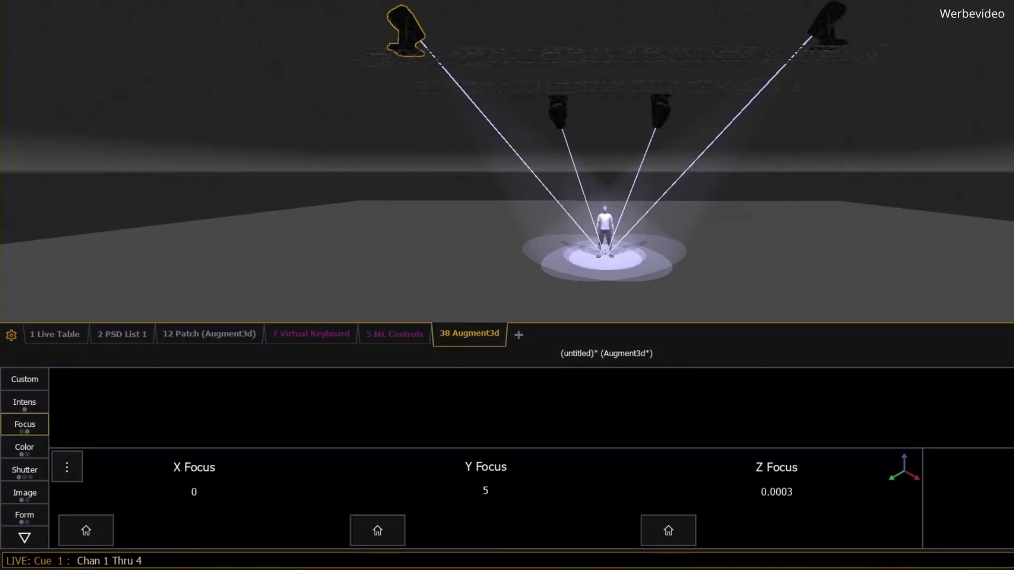
key(Return)
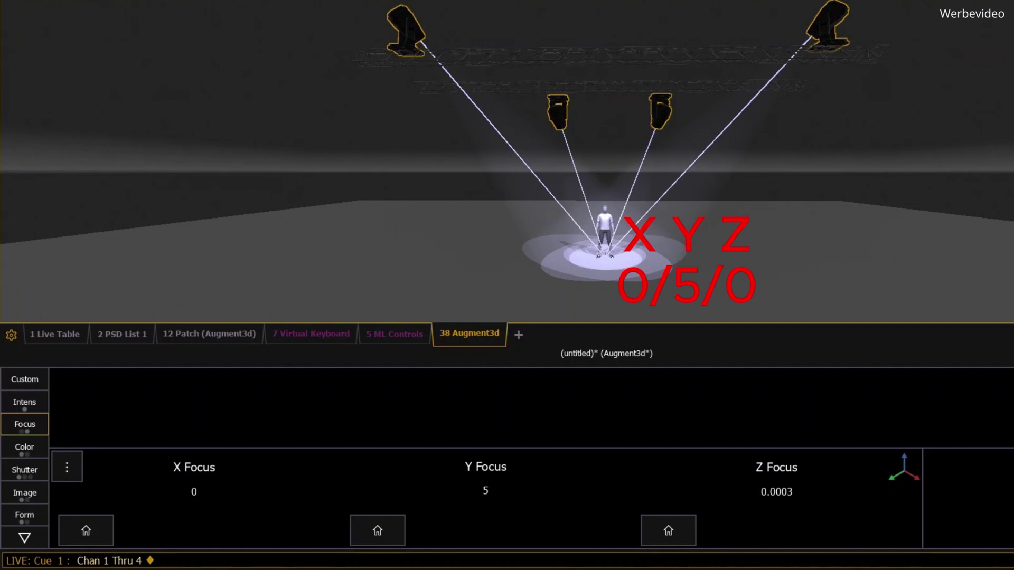